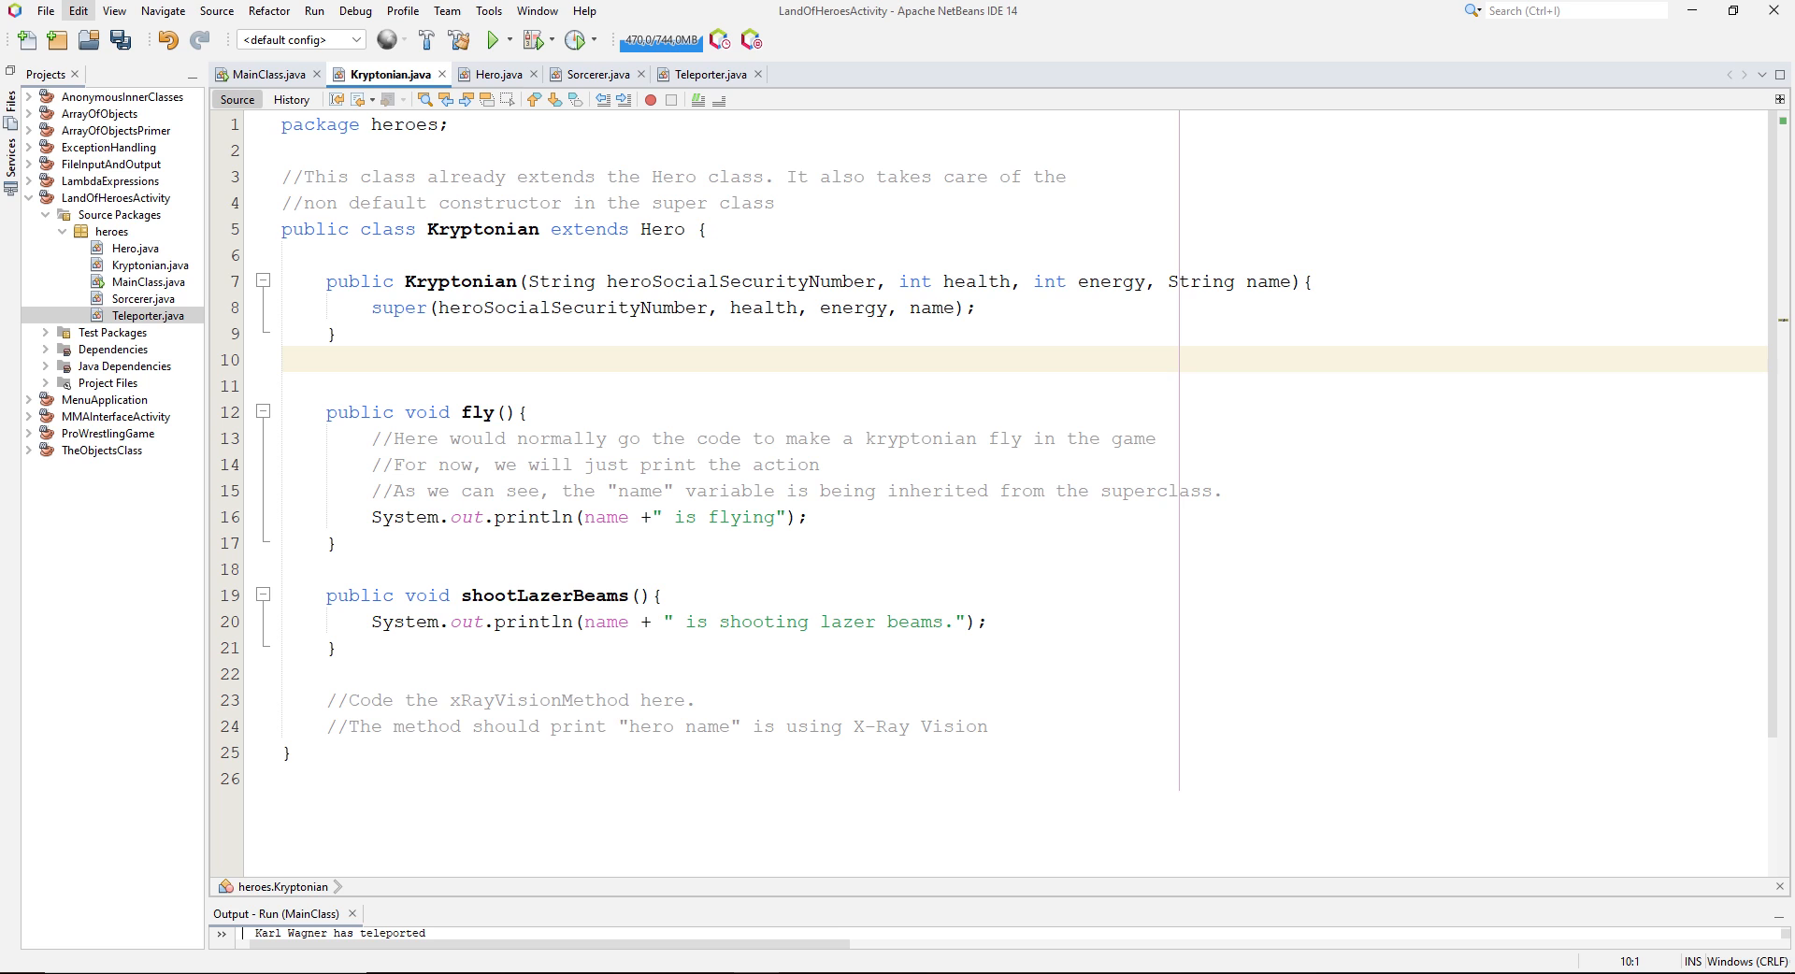
text(@Override     public void warnLowHealth(){         System.out.println("The kryptonians health is low. Please fly near sun to heal");     })
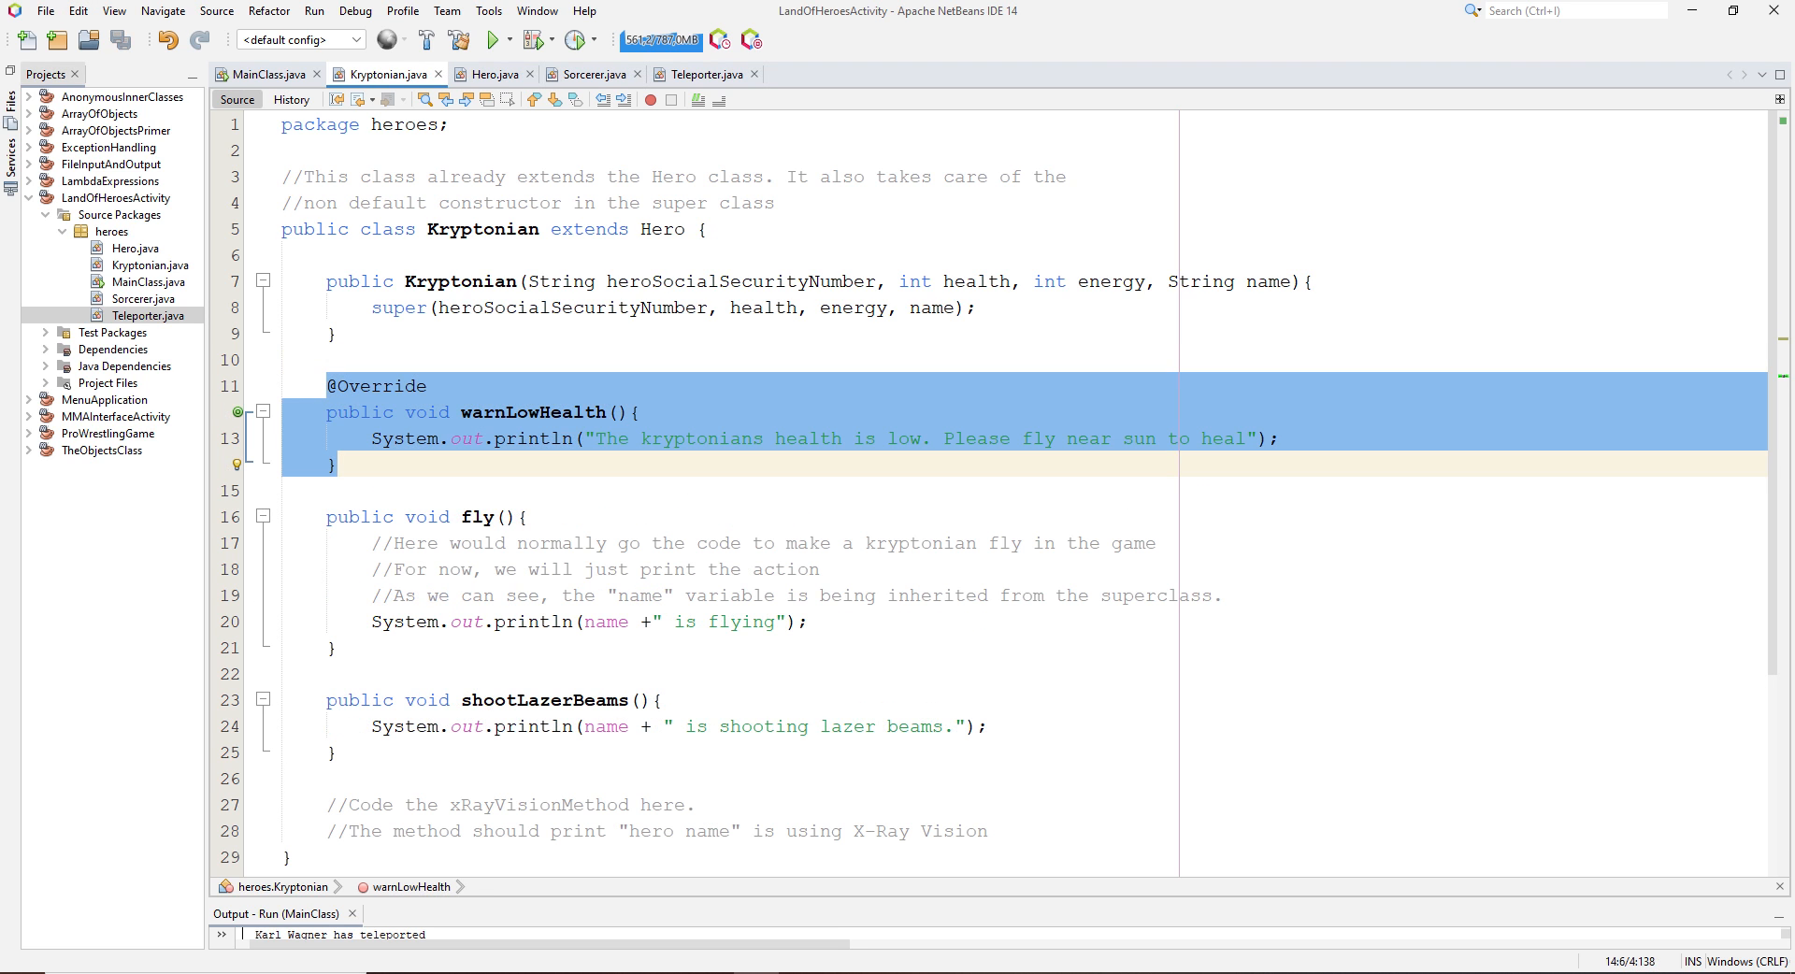